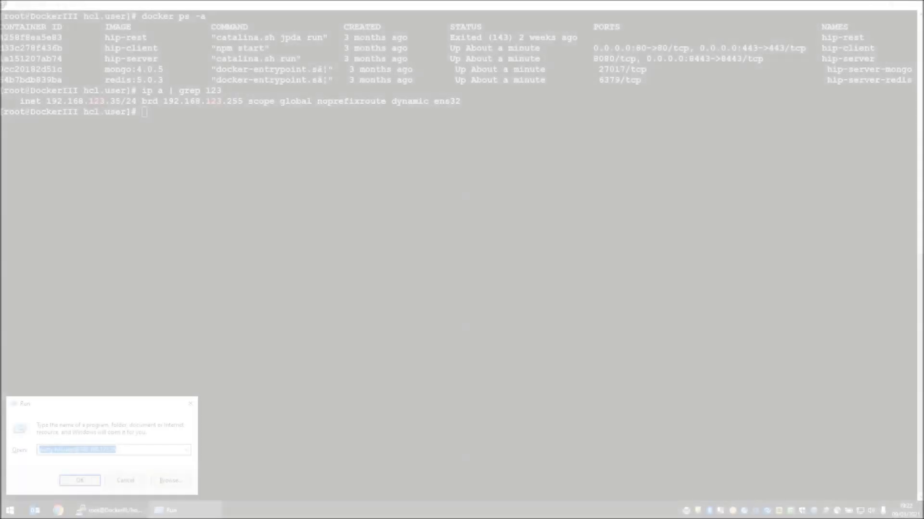
{"action": "type", "text": "http://"}
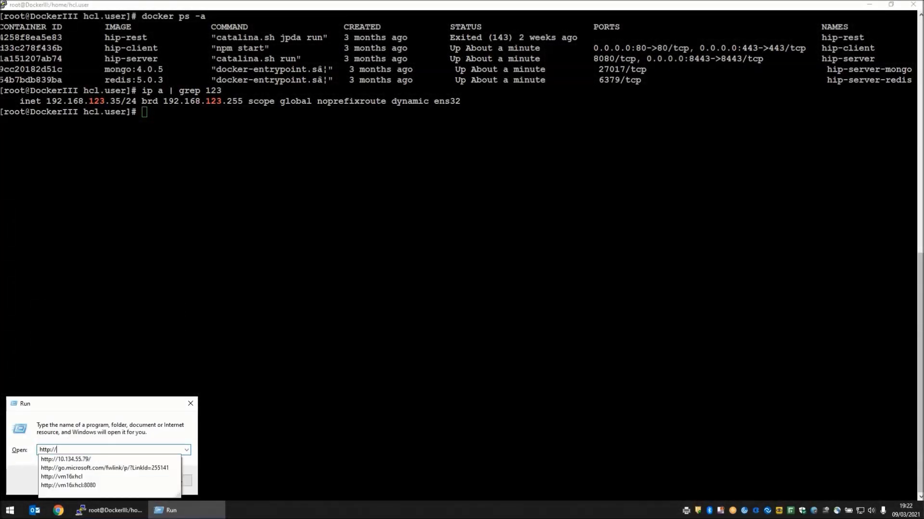
{"action": "type", "text": "192.1"}
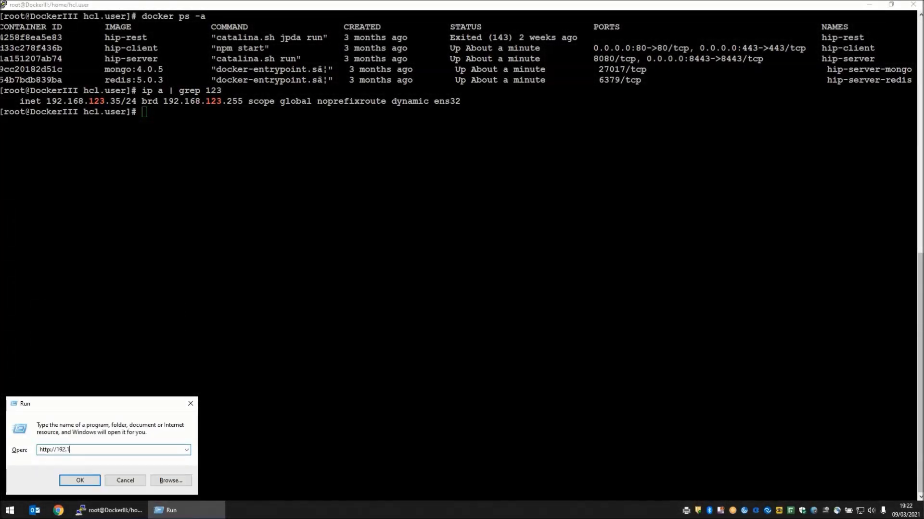
{"action": "type", "text": "68.123.35"}
{"action": "key", "text": "Return"}
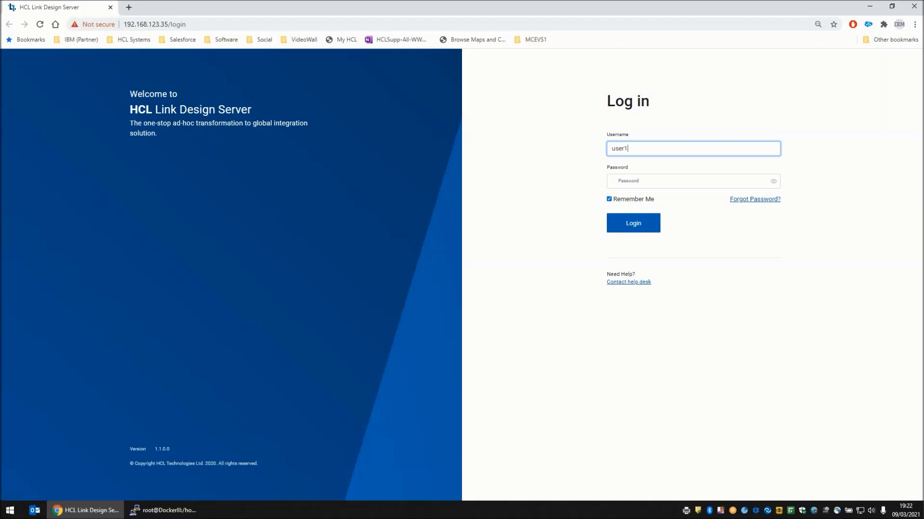
- Snap the browser to the left half of the screen and open a new incognito window snapped to the right half
{"action": "key", "text": "super+Left"}
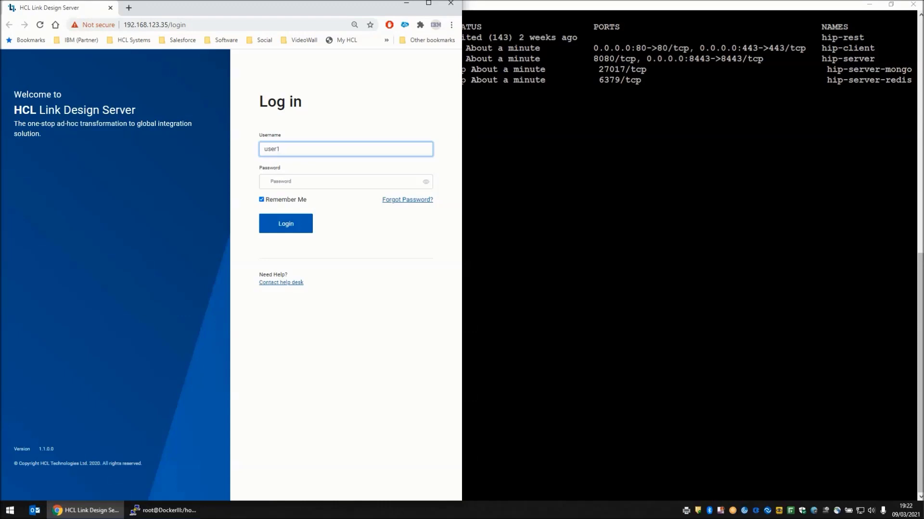
{"action": "key", "text": "ctrl+shift+n"}
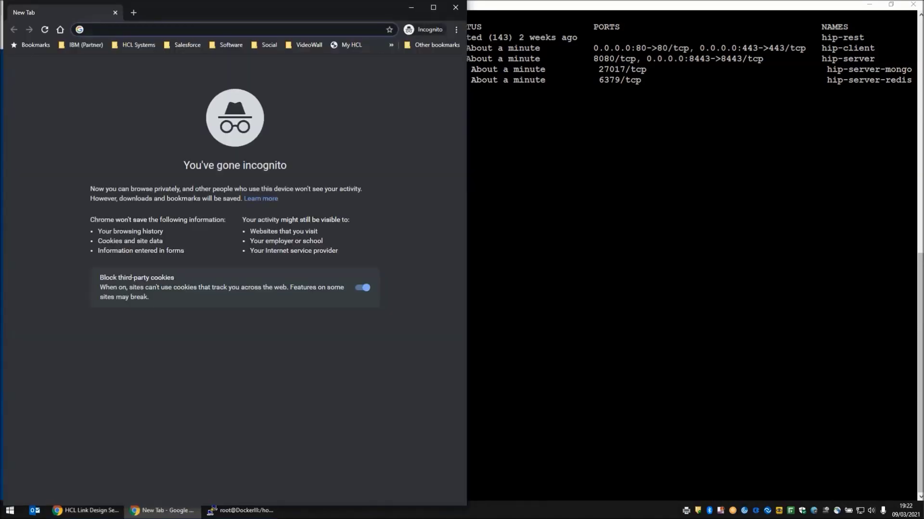
{"action": "key", "text": "super+Right"}
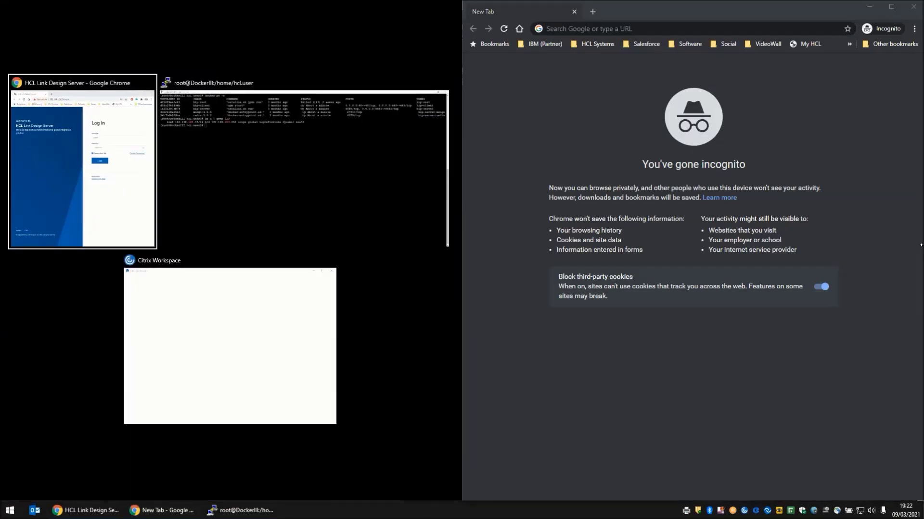
{"action": "key", "text": "Return"}
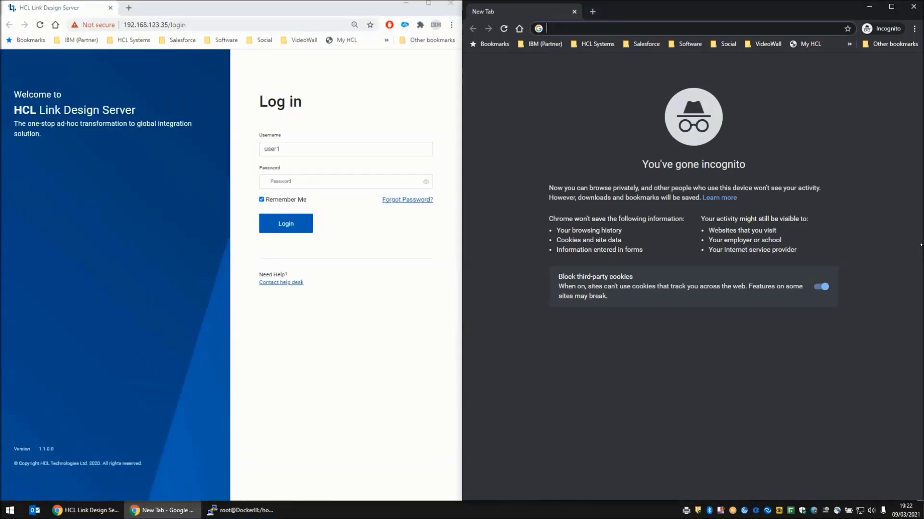
{"action": "type", "text": "http"}
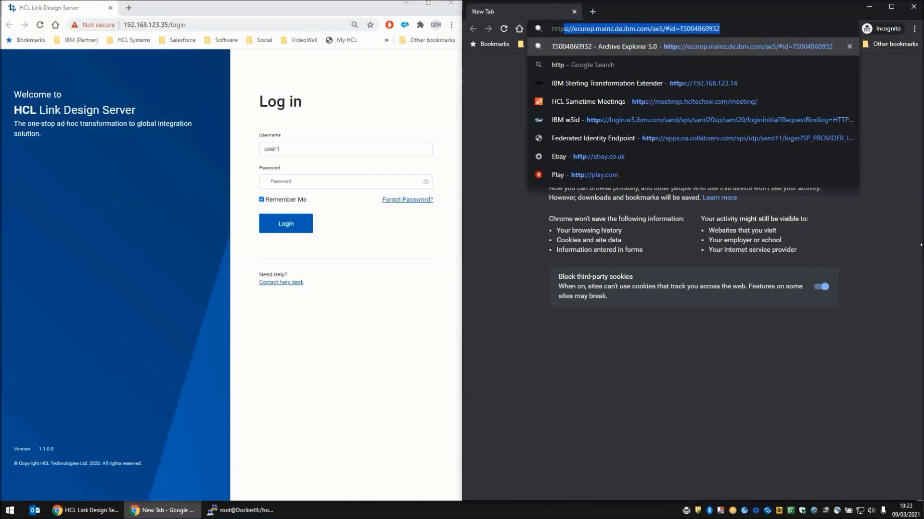
{"action": "type", "text": "s:192"}
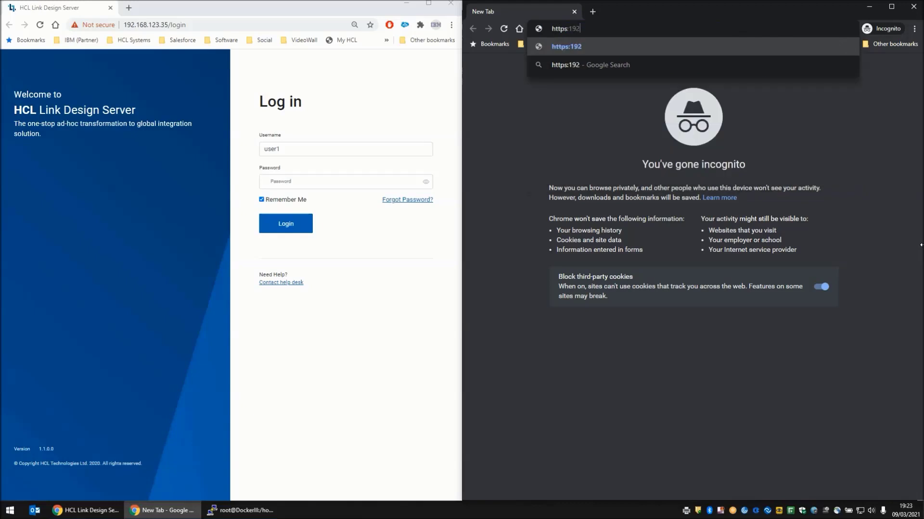
{"action": "type", "text": ".168.123.35"}
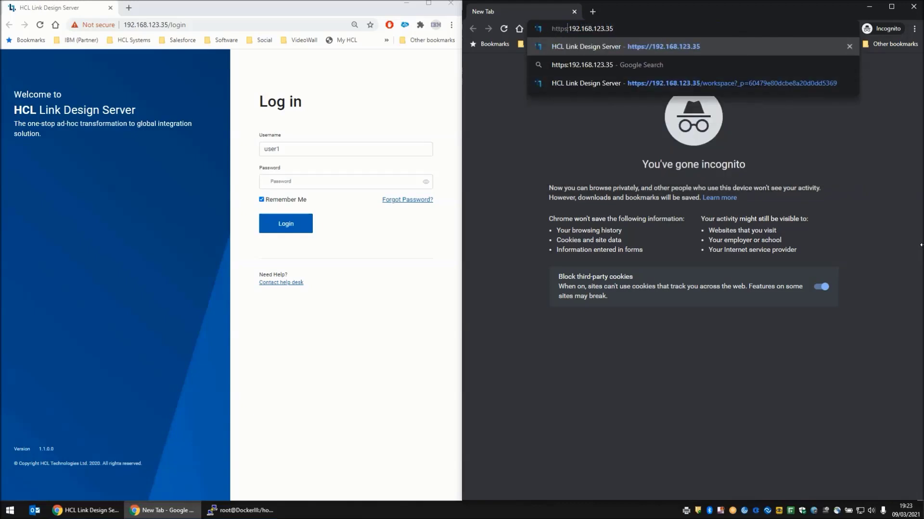
{"action": "type", "text": "//"}
{"action": "key", "text": "Return"}
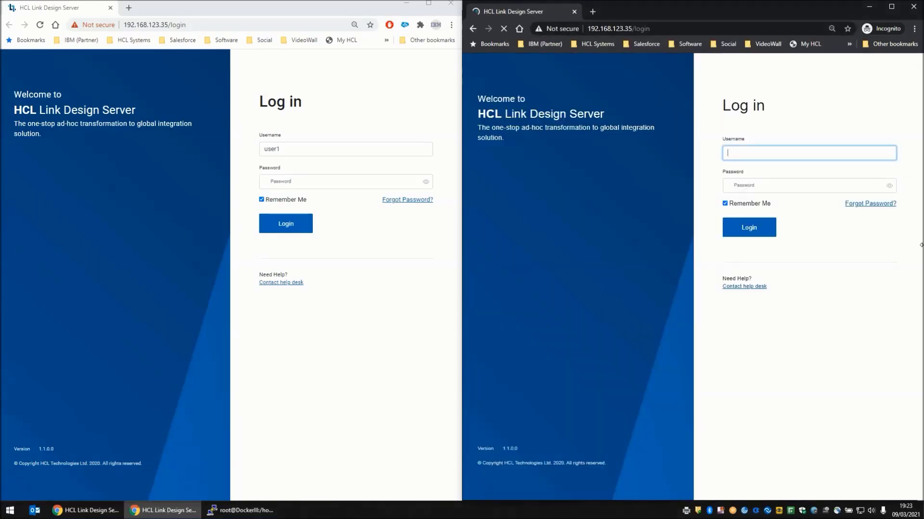
- Log in to the first window as user1 by entering the account password
{"action": "left_click", "coordinate": [323, 149]}
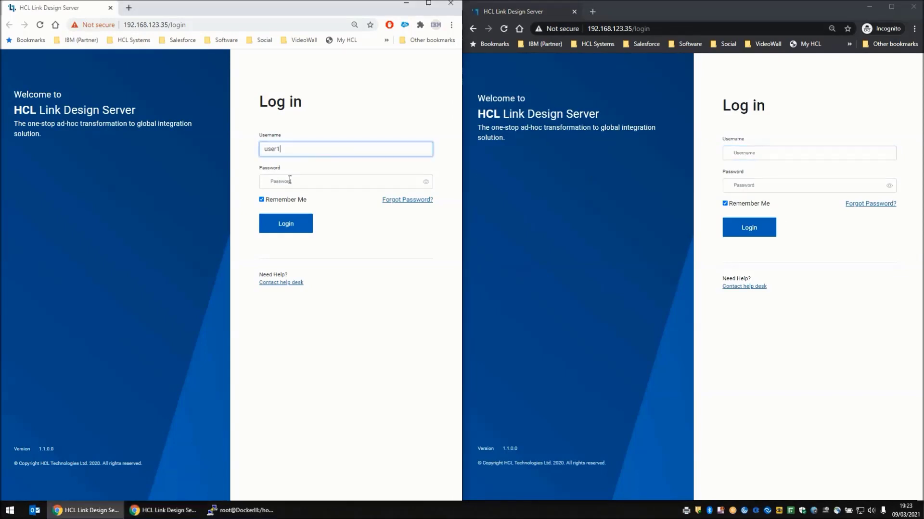
{"action": "left_click", "coordinate": [298, 182]}
{"action": "type", "text": "password"}
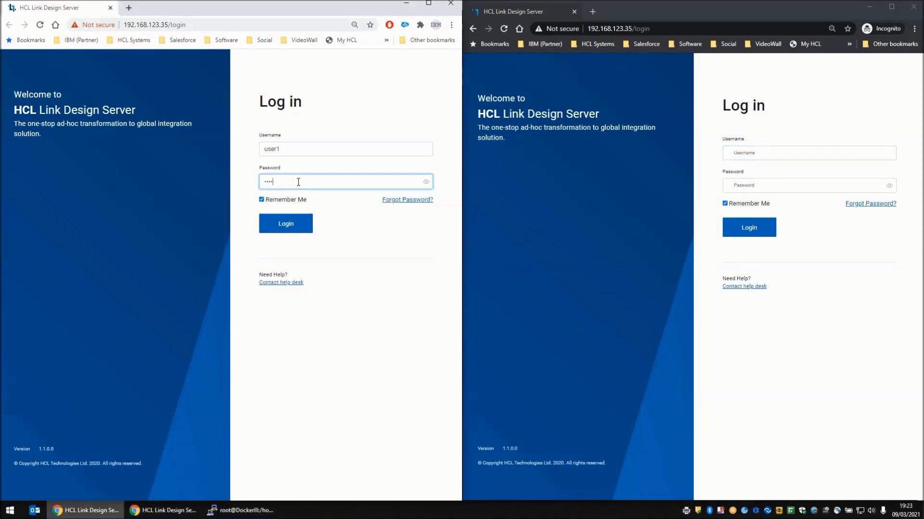
{"action": "key", "text": "Return"}
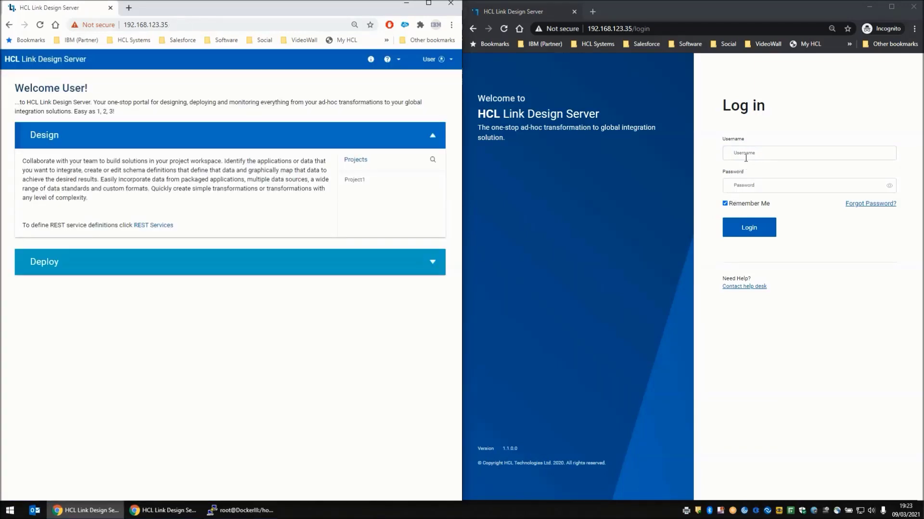
- Log in to the incognito window as user2 by entering the account password
{"action": "left_click", "coordinate": [747, 155]}
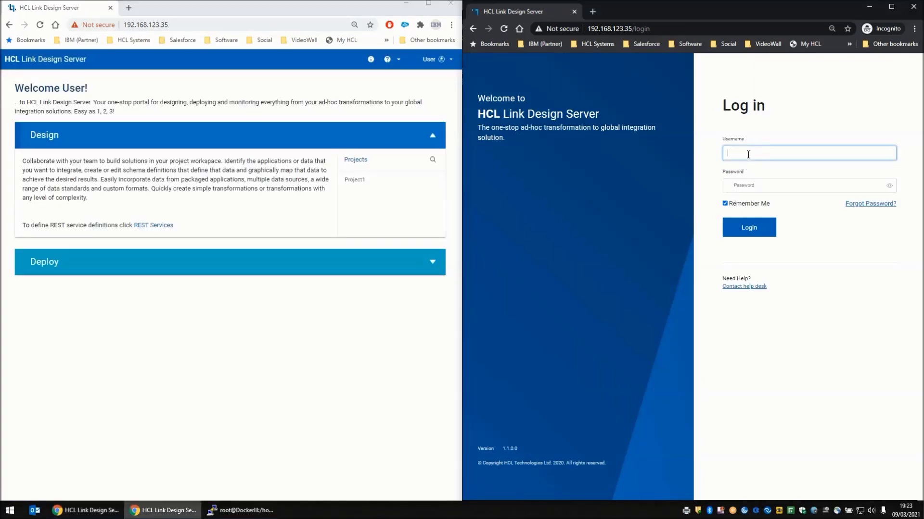
{"action": "type", "text": "user2"}
{"action": "key", "text": "Tab"}
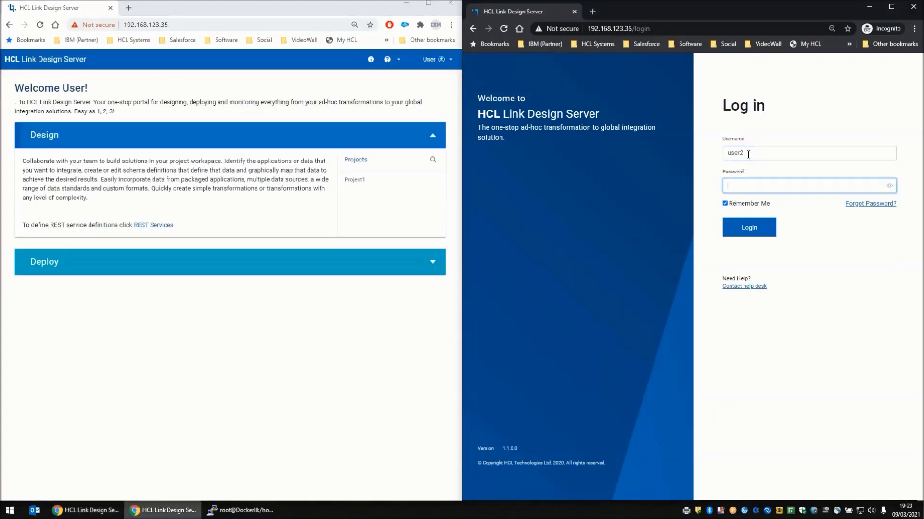
{"action": "type", "text": "••"}
{"action": "key", "text": "Return"}
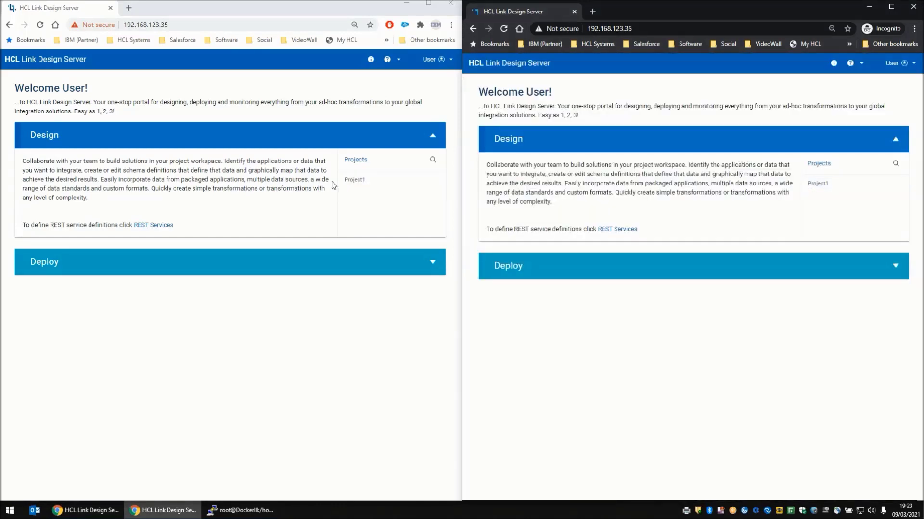
- Open Project1 in both browser windows
{"action": "left_click", "coordinate": [360, 180]}
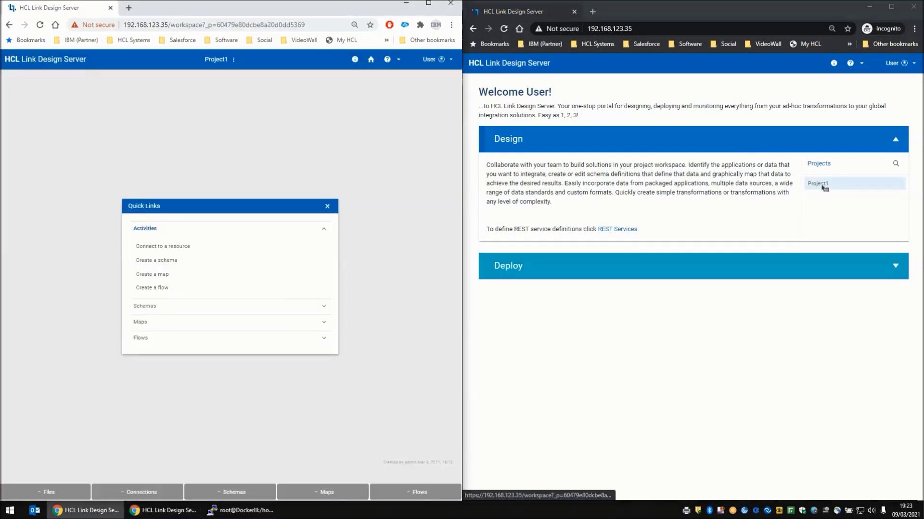
{"action": "left_click", "coordinate": [817, 185]}
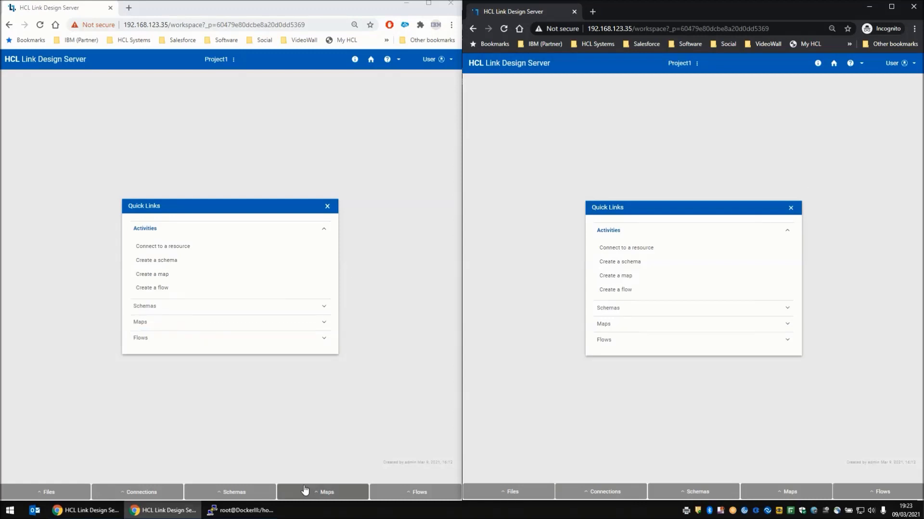
- Open the Generic schema in the first window
{"action": "left_click", "coordinate": [235, 493]}
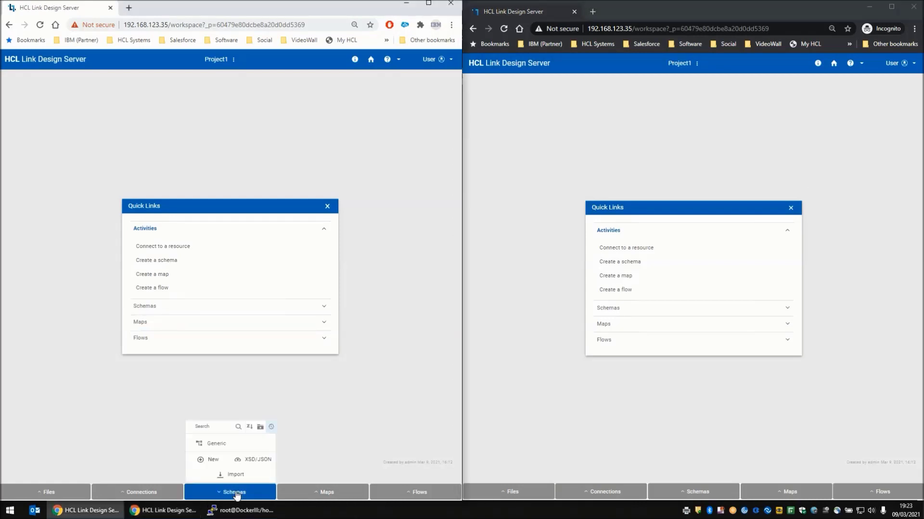
{"action": "left_click", "coordinate": [216, 444]}
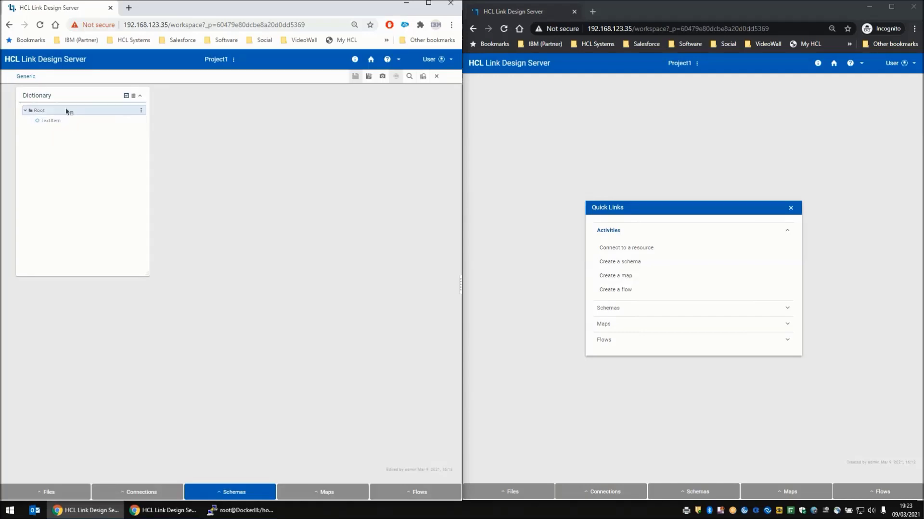
- Open the Generic schema in the incognito window, dismiss its lock notification, and close the schema
{"action": "left_click", "coordinate": [694, 487]}
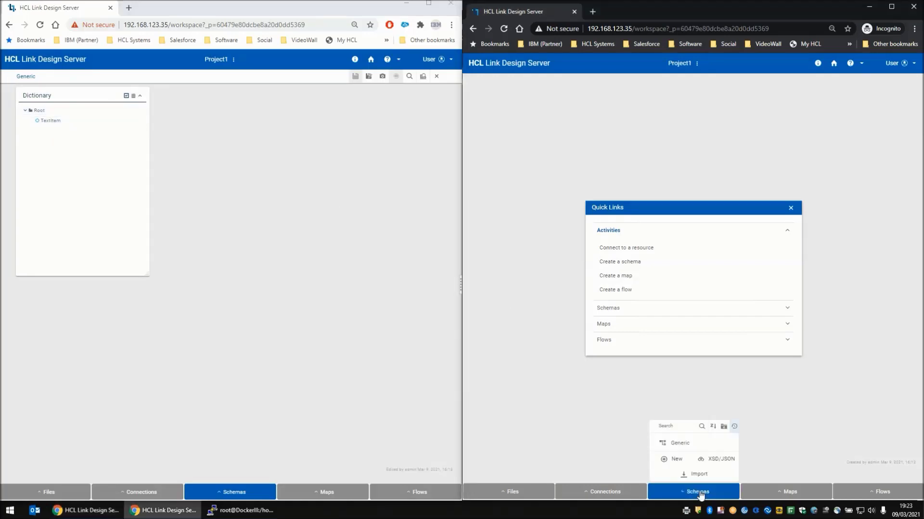
{"action": "left_click", "coordinate": [682, 443]}
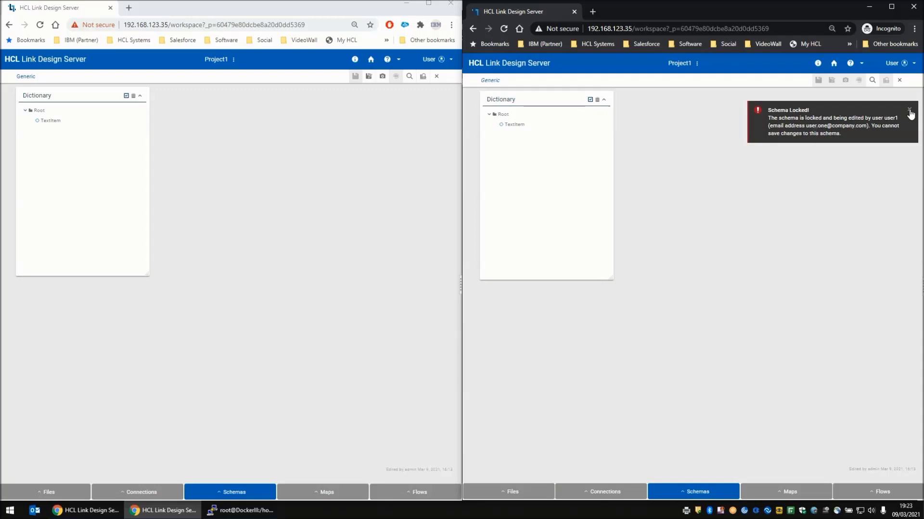
{"action": "left_click", "coordinate": [909, 110]}
{"action": "left_click", "coordinate": [899, 81]}
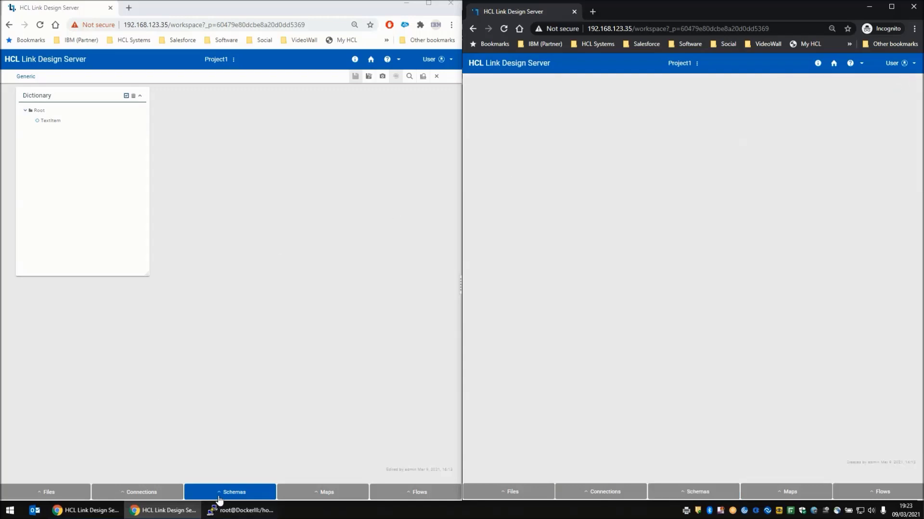
- Close the Generic schema in the first window and open the Test1 map there
{"action": "left_click", "coordinate": [437, 77]}
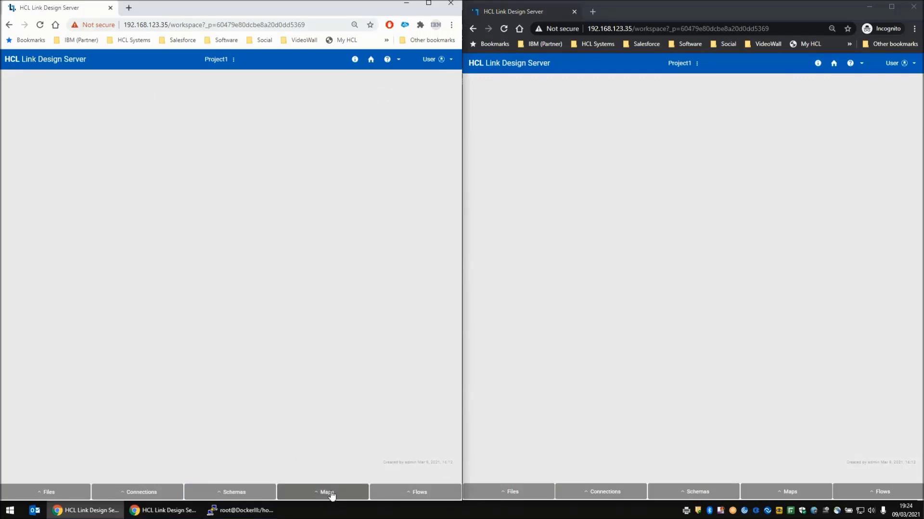
{"action": "left_click", "coordinate": [331, 495]}
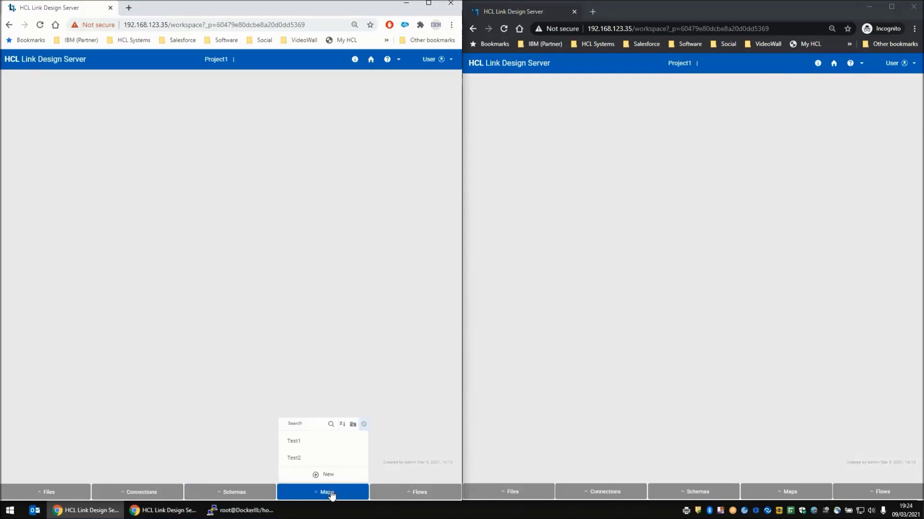
{"action": "left_click", "coordinate": [297, 442]}
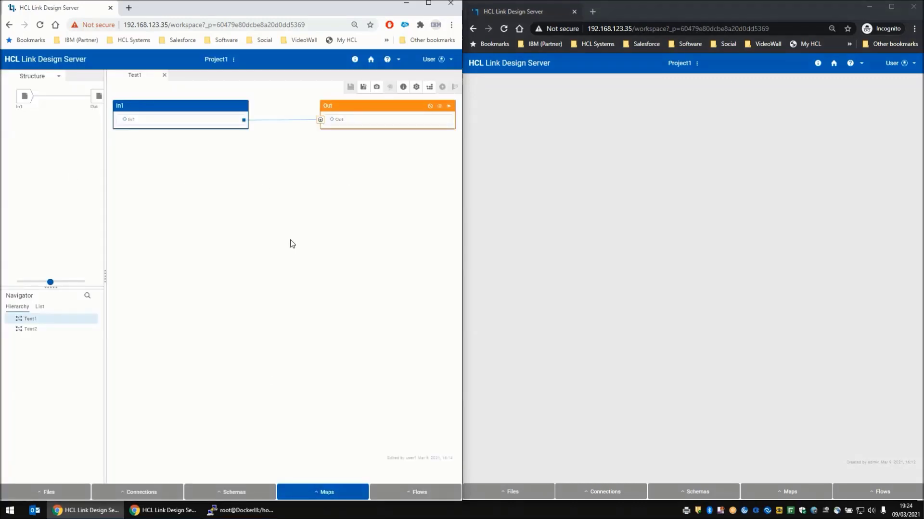
- Open the Test1 map in the incognito window, dismiss its lock notification, and close the map
{"action": "left_click", "coordinate": [787, 495]}
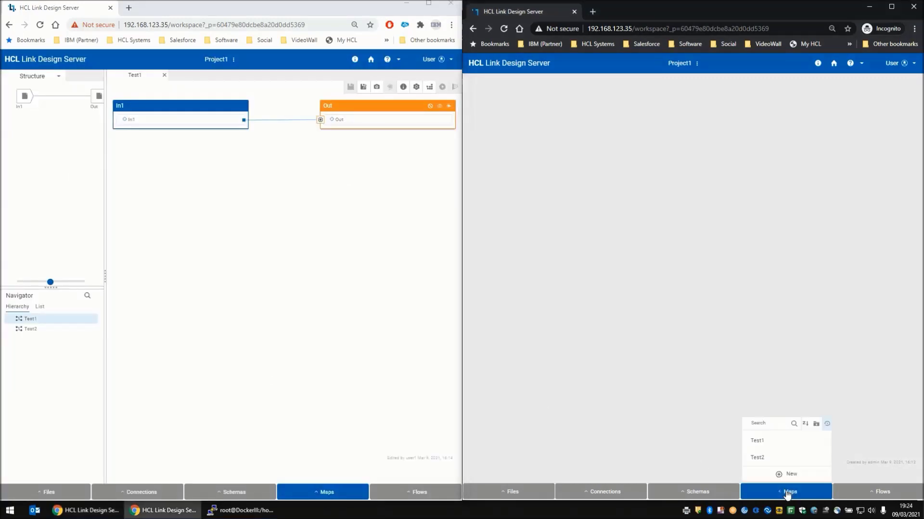
{"action": "left_click", "coordinate": [771, 445]}
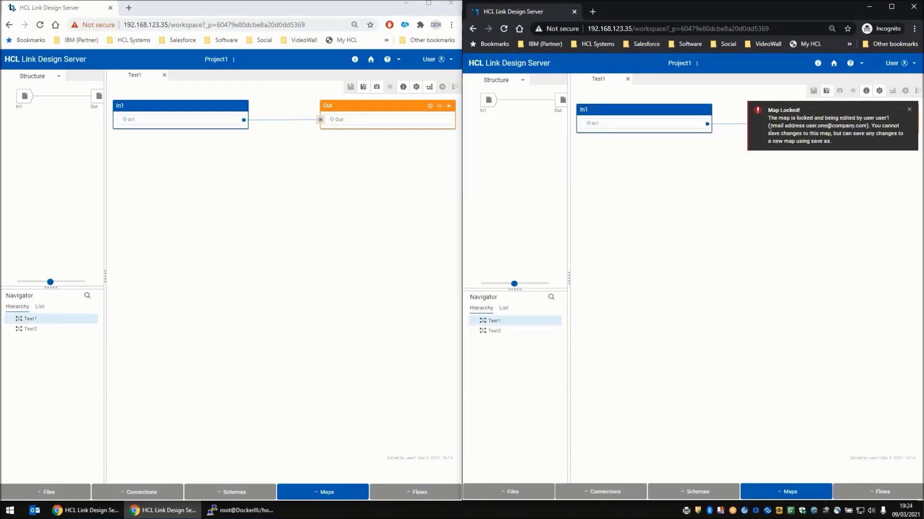
{"action": "left_click", "coordinate": [909, 112]}
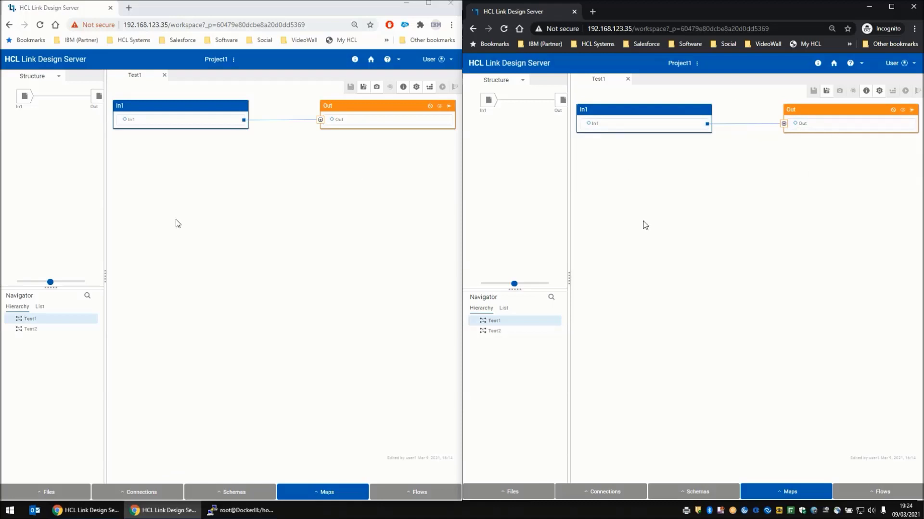
{"action": "left_click", "coordinate": [628, 79]}
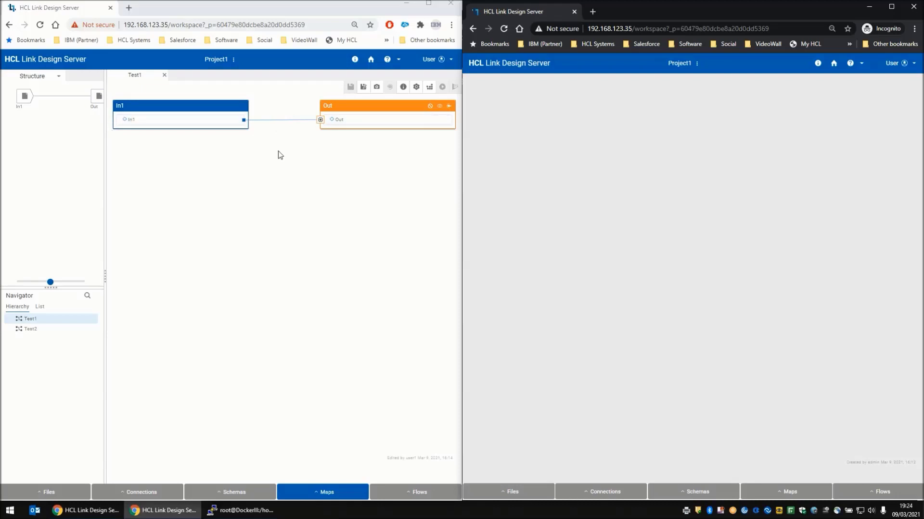
- Build the Test1 map in the first window and close the build notification
{"action": "left_click", "coordinate": [429, 91]}
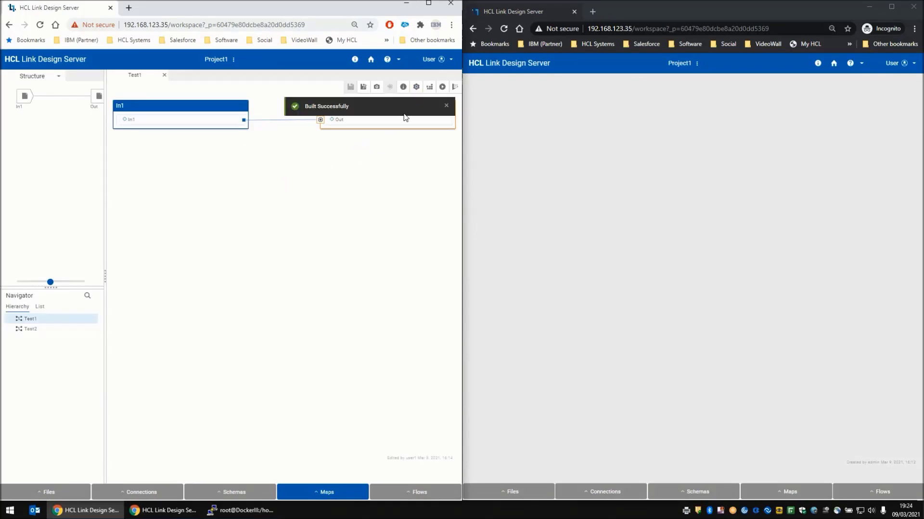
{"action": "left_click", "coordinate": [446, 106]}
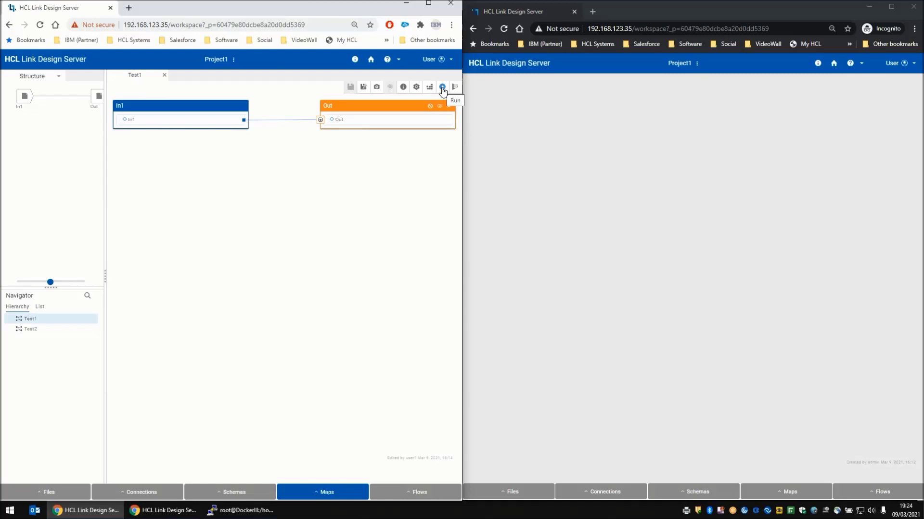
- Reopen the Generic schema in the incognito window
{"action": "left_click", "coordinate": [705, 493]}
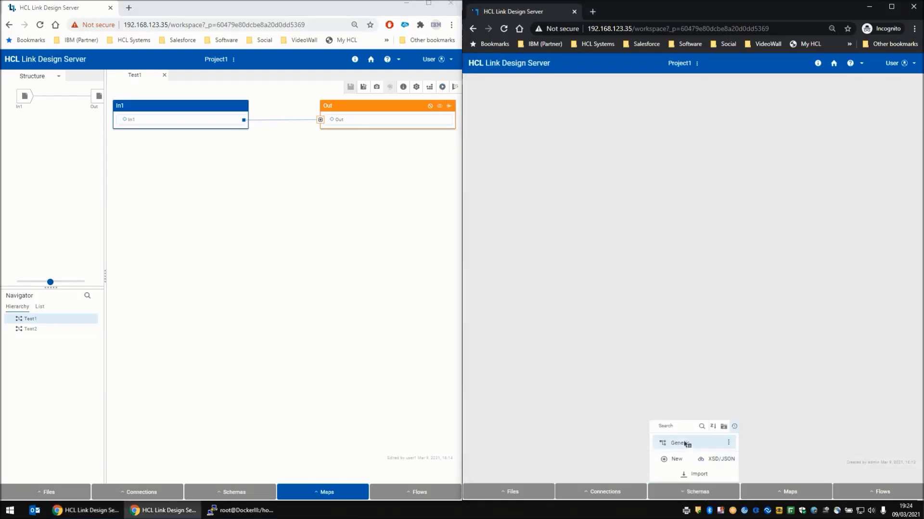
{"action": "left_click", "coordinate": [686, 444]}
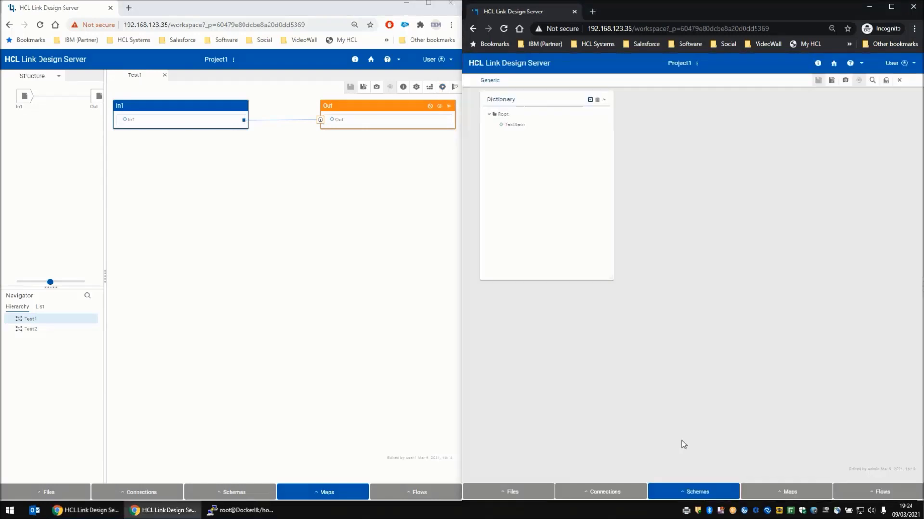
- Open the Generic schema in the first window, dismiss its lock notification, and close the schema
{"action": "left_click", "coordinate": [227, 492]}
{"action": "left_click", "coordinate": [229, 446]}
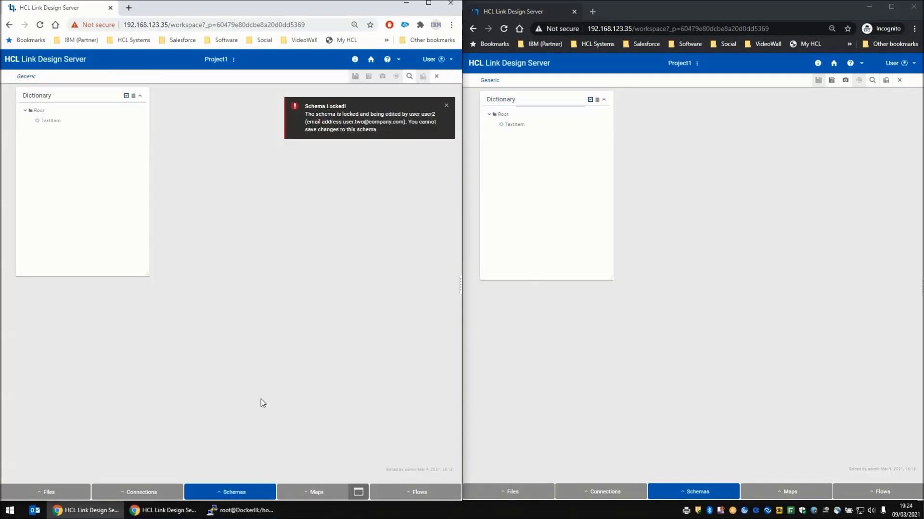
{"action": "left_click", "coordinate": [447, 107]}
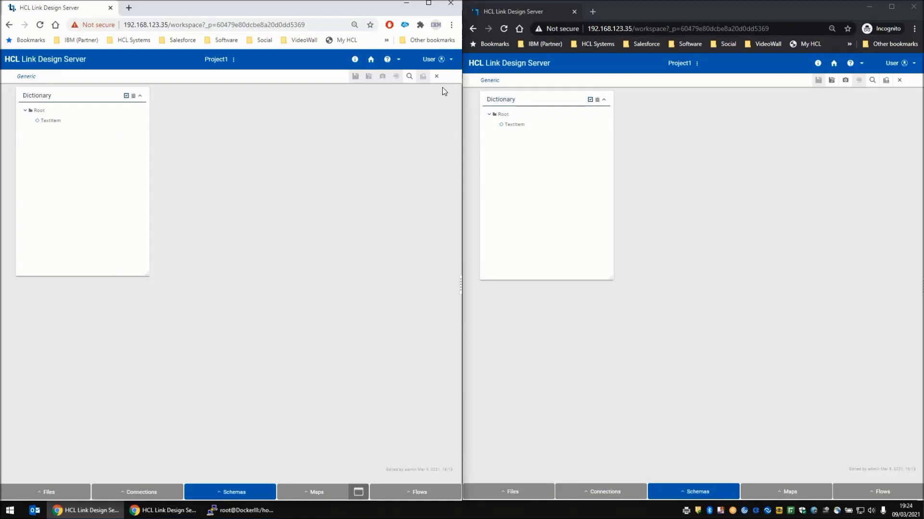
{"action": "left_click", "coordinate": [437, 77]}
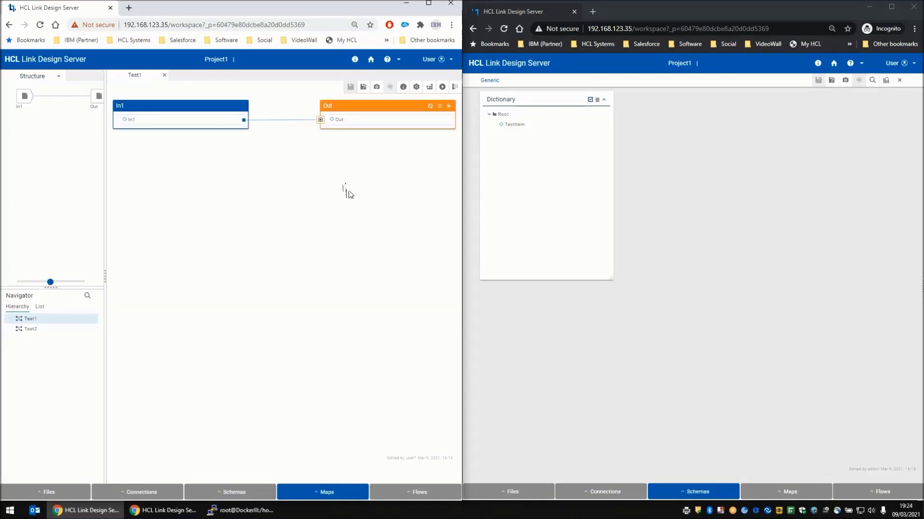
- In the incognito window, add a new item named NumberItem under Root in the Generic schema and make it an Item
{"action": "left_click", "coordinate": [515, 127]}
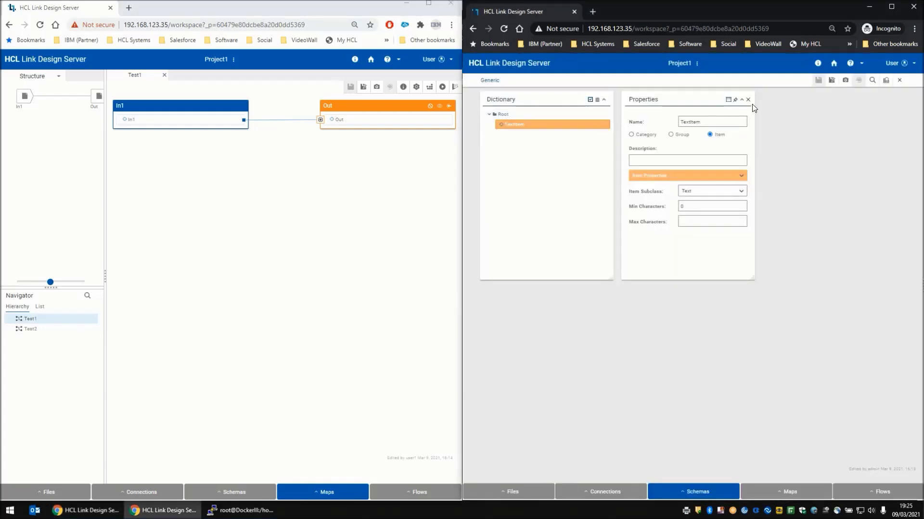
{"action": "left_click", "coordinate": [747, 99]}
{"action": "right_click", "coordinate": [505, 116]}
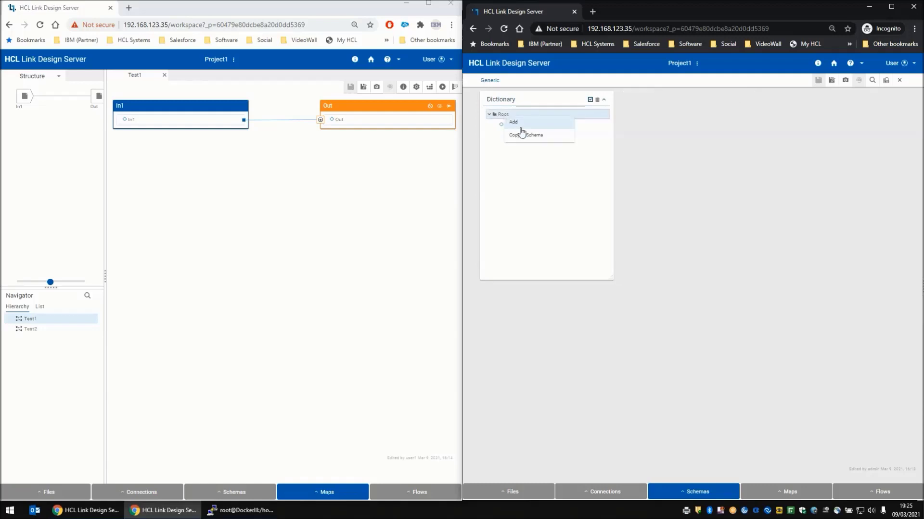
{"action": "left_click", "coordinate": [515, 122]}
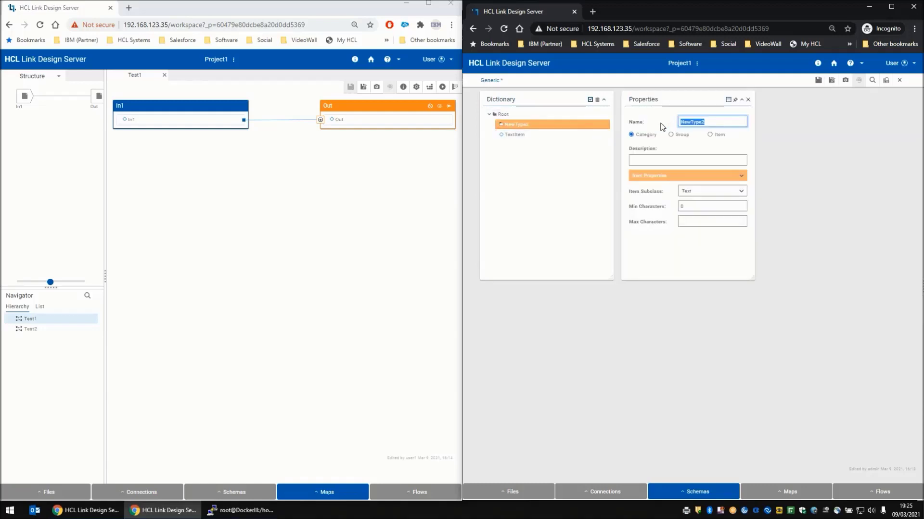
{"action": "type", "text": "NumberItem"}
{"action": "left_click", "coordinate": [710, 135]}
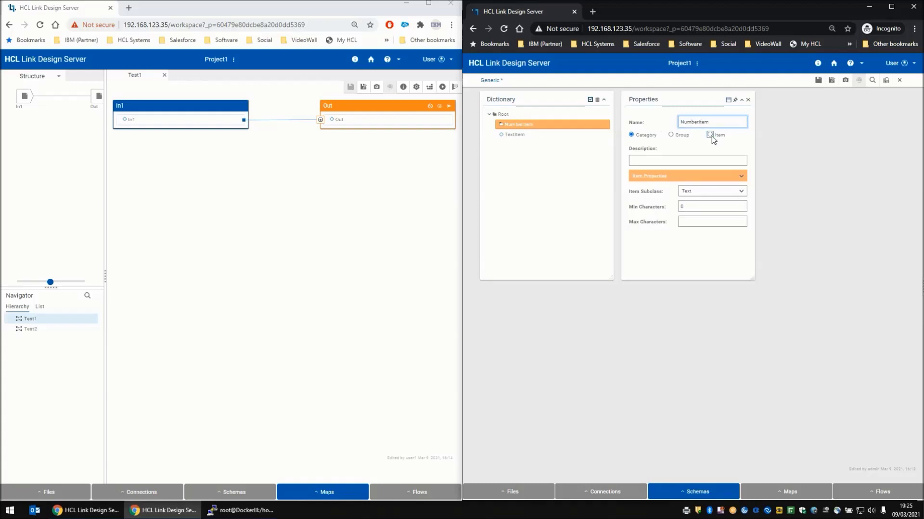
- Set NumberItem's item subclass to Number, close the properties, and save the Generic schema
{"action": "left_click", "coordinate": [706, 192]}
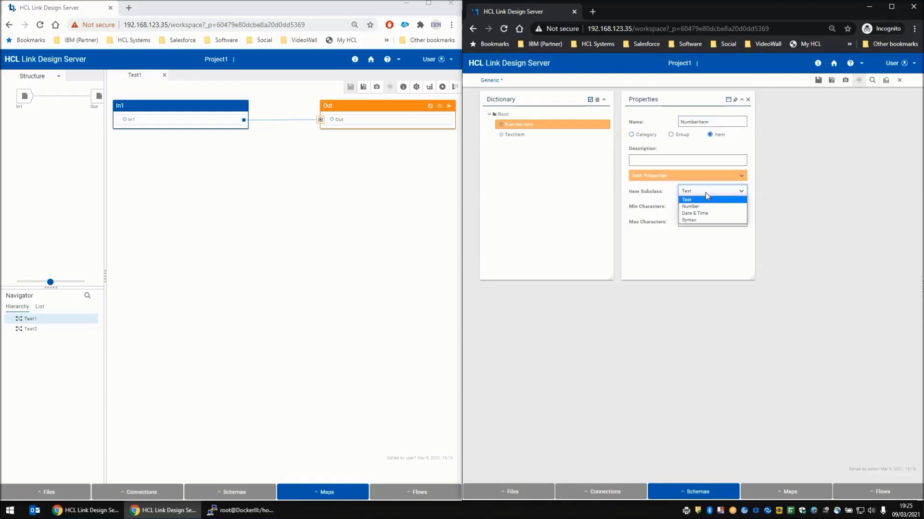
{"action": "left_click", "coordinate": [699, 207]}
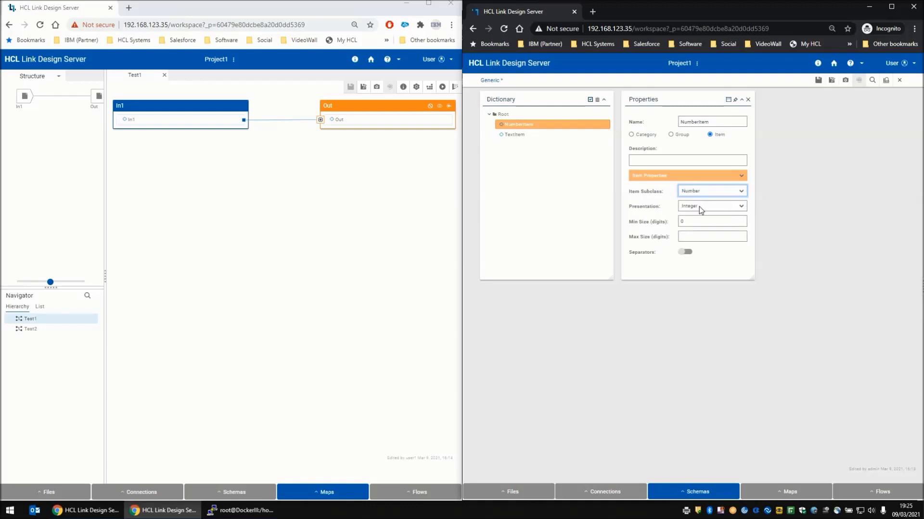
{"action": "left_click", "coordinate": [747, 100]}
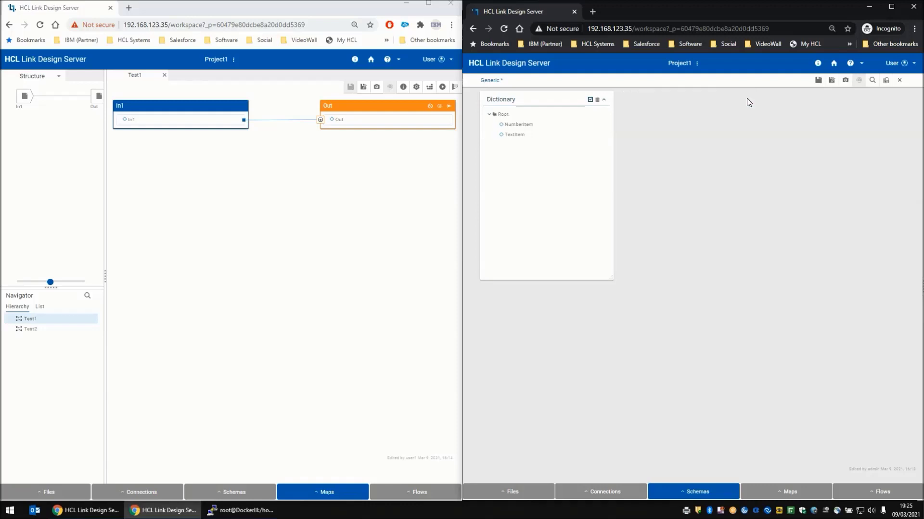
{"action": "left_click", "coordinate": [816, 81]}
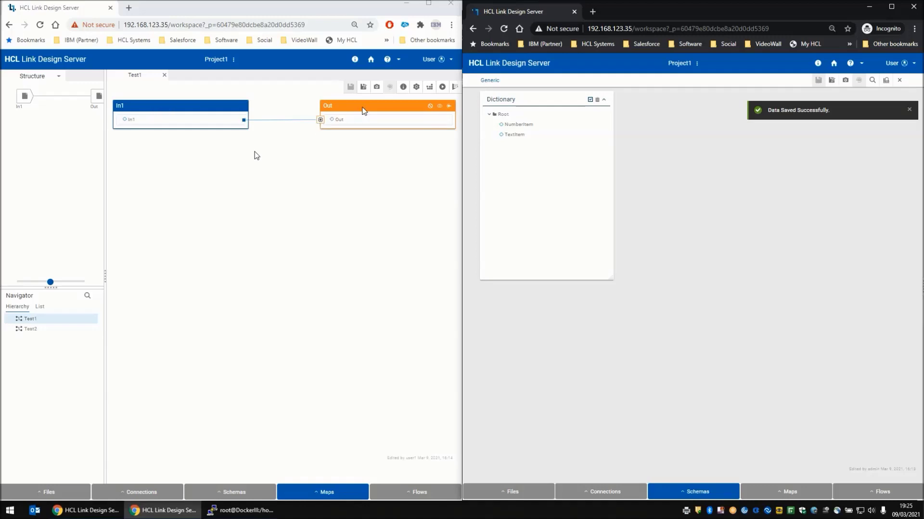
- In the first window's Test1 map, change the Out card's type to NumberItem
{"action": "right_click", "coordinate": [99, 96]}
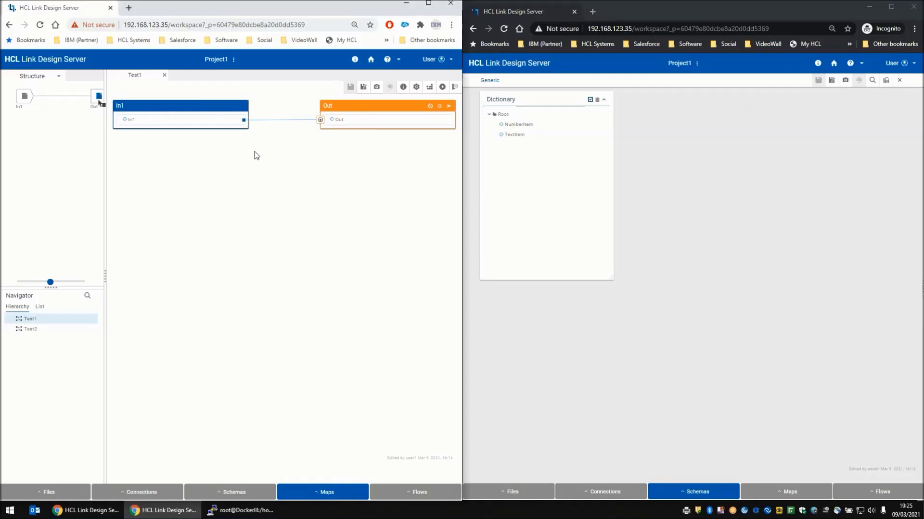
{"action": "left_click", "coordinate": [122, 121]}
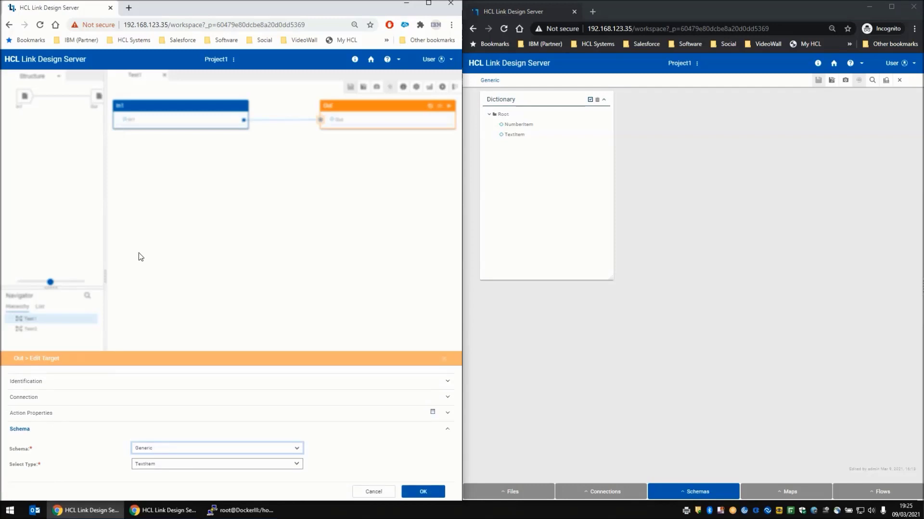
{"action": "left_click", "coordinate": [234, 469]}
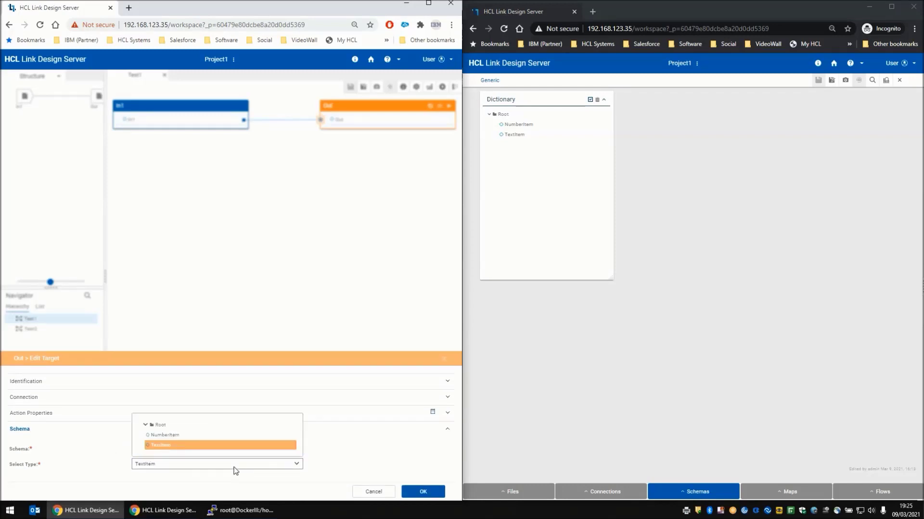
{"action": "left_click", "coordinate": [173, 435]}
{"action": "left_click", "coordinate": [423, 492]}
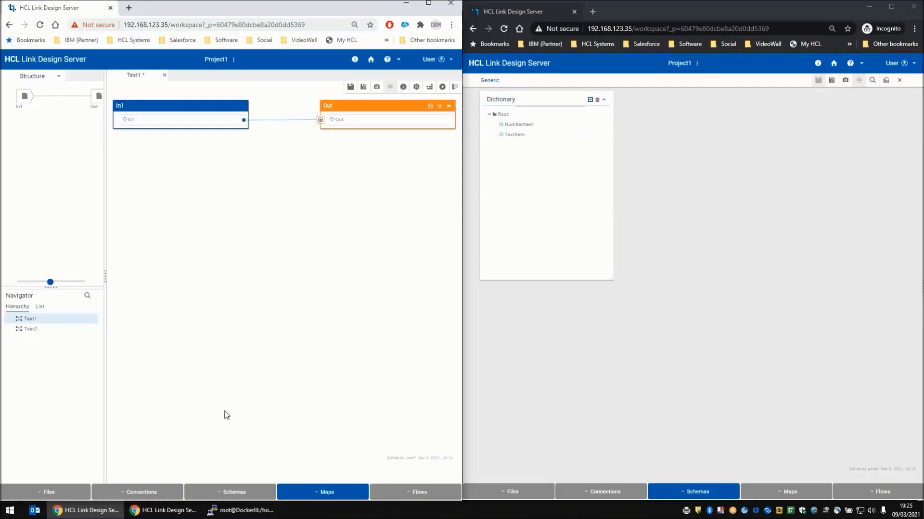
- Select the Out rule, build the Test1 map, and dismiss the build notification
{"action": "left_click", "coordinate": [320, 120]}
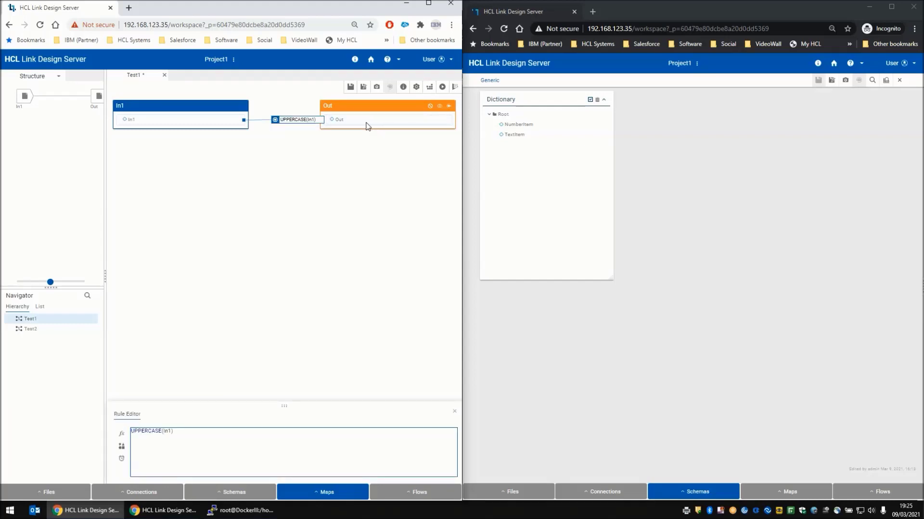
{"action": "left_click", "coordinate": [429, 86]}
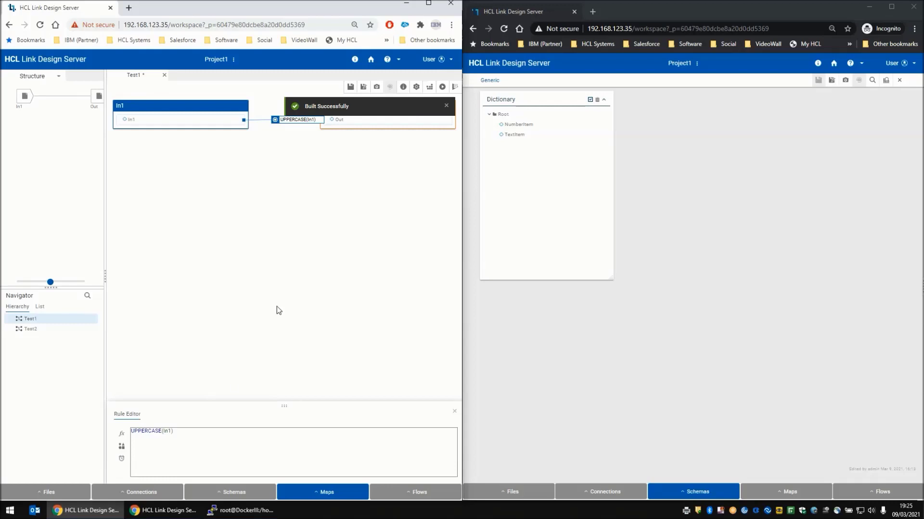
{"action": "left_click", "coordinate": [447, 106]}
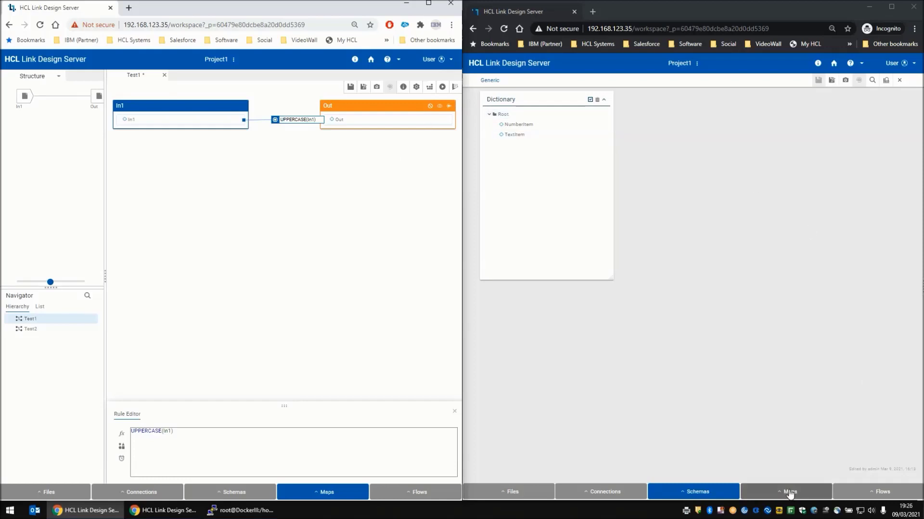
- Close the Generic schema in the incognito window, open the Test1 map there, and dismiss its lock notification
{"action": "left_click", "coordinate": [900, 83]}
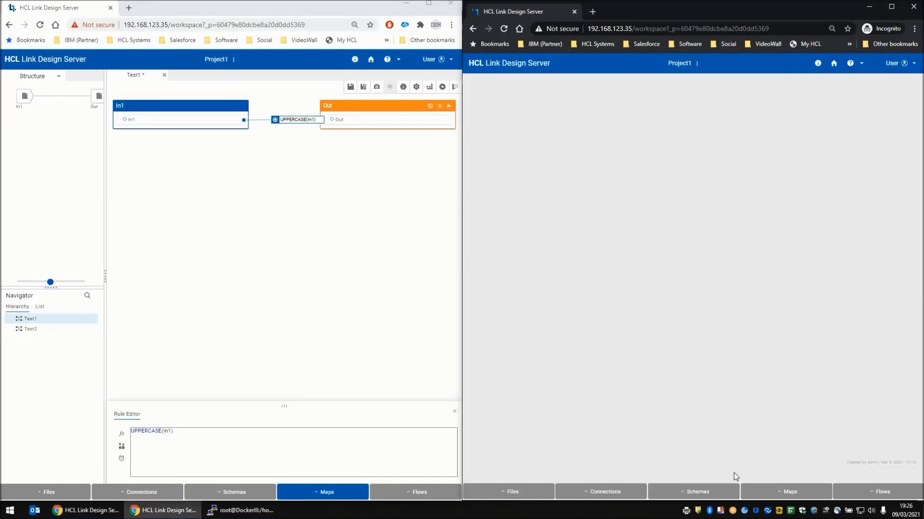
{"action": "left_click", "coordinate": [789, 492]}
{"action": "left_click", "coordinate": [761, 442]}
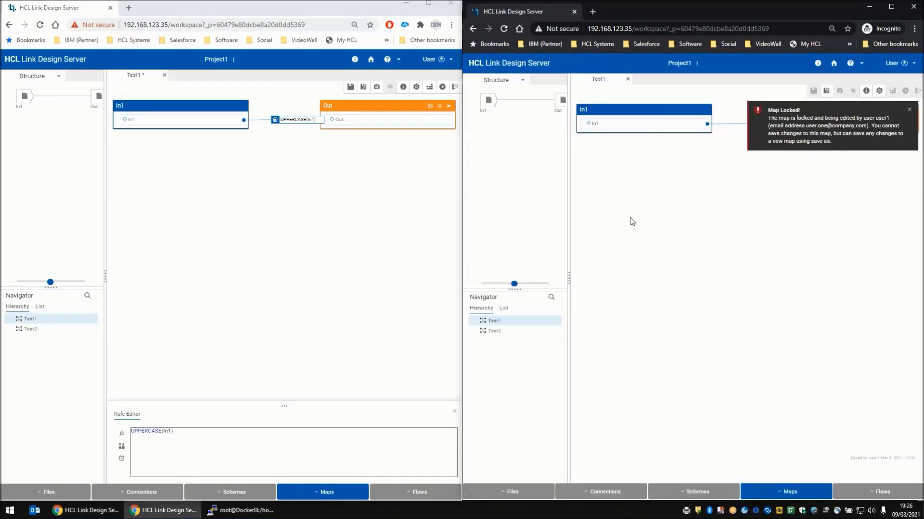
{"action": "left_click", "coordinate": [909, 110]}
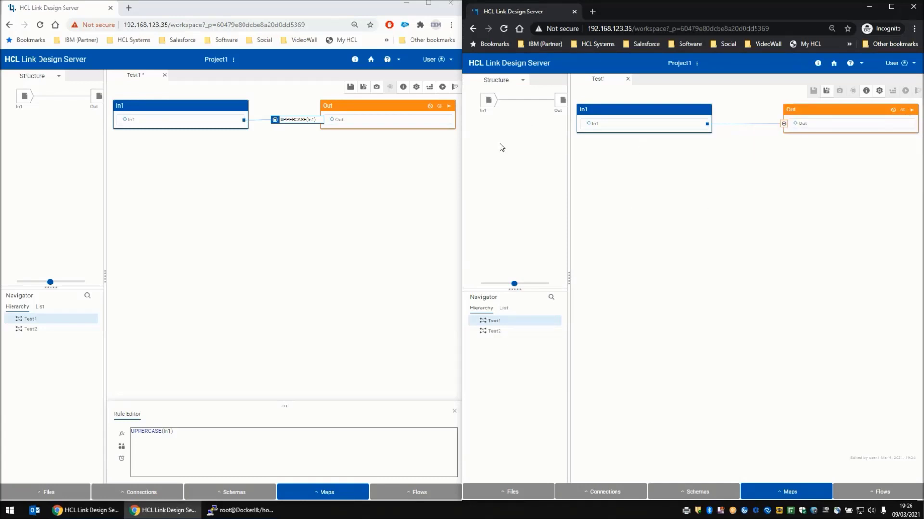
- Edit the Out rule in the incognito window, replacing part of the UPPERCASE function name with LOWER
{"action": "left_click", "coordinate": [783, 124]}
{"action": "left_click", "coordinate": [626, 442]}
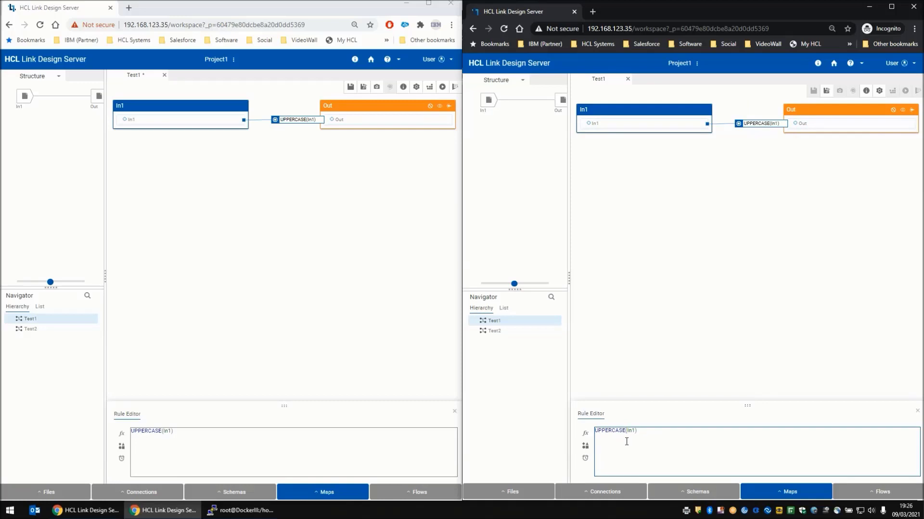
{"action": "key", "text": "BackSpace"}
{"action": "key", "text": "BackSpace"}
{"action": "key", "text": "BackSpace"}
{"action": "key", "text": "BackSpace"}
{"action": "key", "text": "BackSpace"}
{"action": "type", "text": "LOWER"}
- Save the edited map as a new map named Test3 using Save As
{"action": "left_click", "coordinate": [828, 95]}
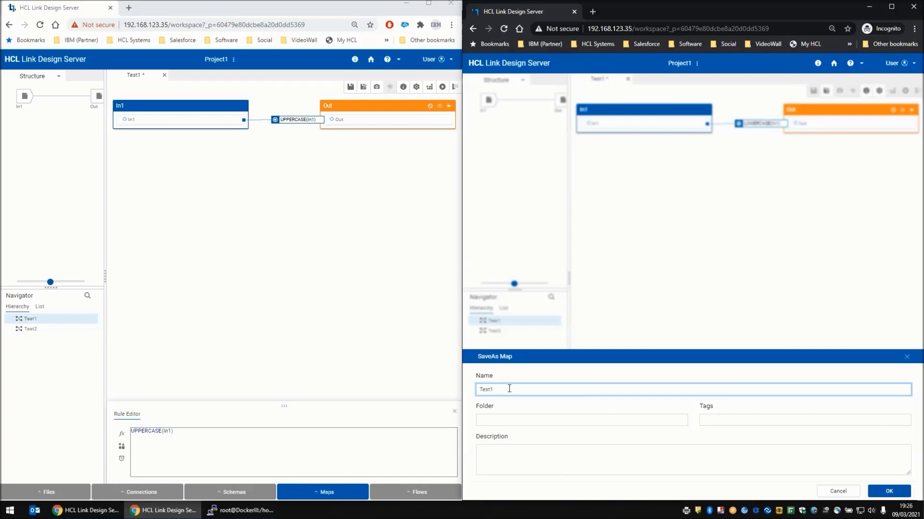
{"action": "left_click", "coordinate": [888, 491]}
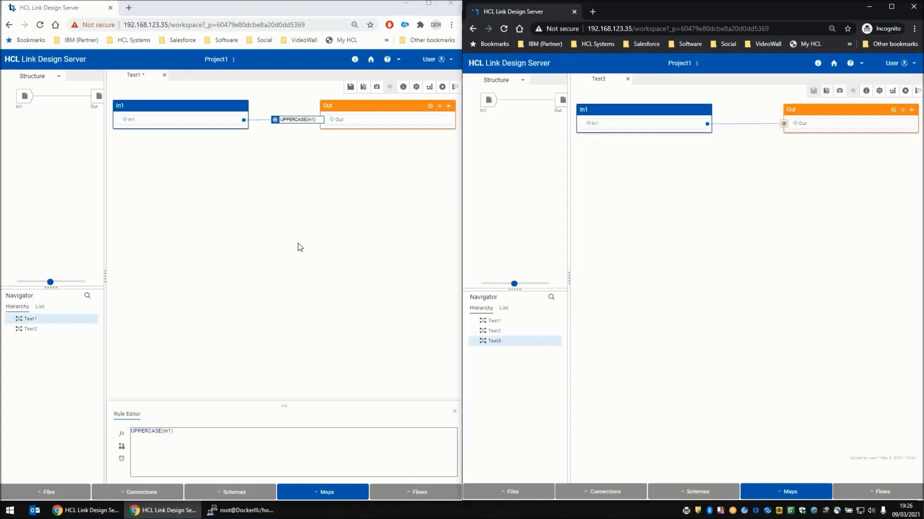
- Save the Test1 map in the first window and close its tab
{"action": "left_click", "coordinate": [326, 493]}
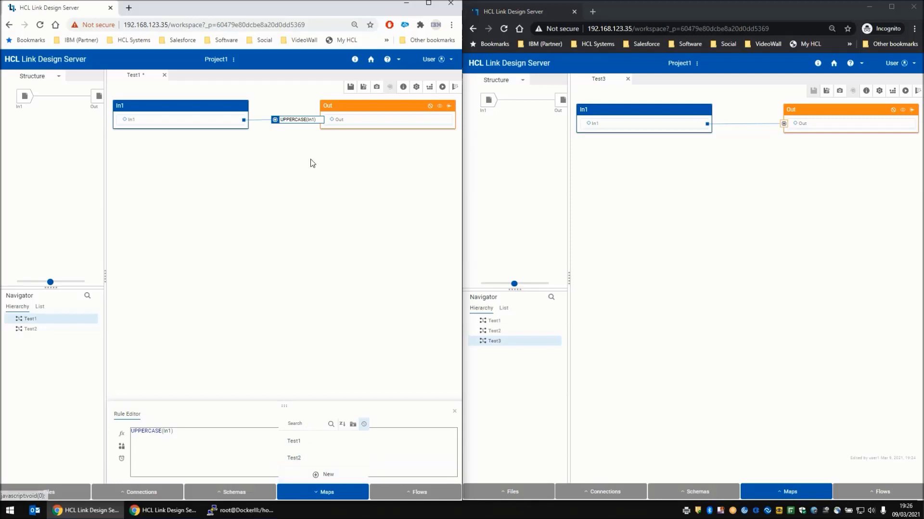
{"action": "left_click", "coordinate": [306, 173]}
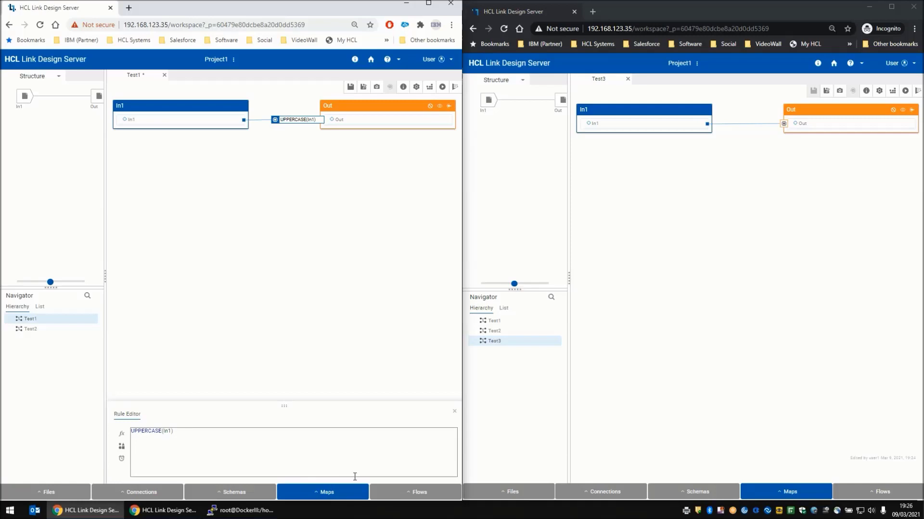
{"action": "left_click", "coordinate": [350, 88]}
{"action": "left_click", "coordinate": [164, 74]}
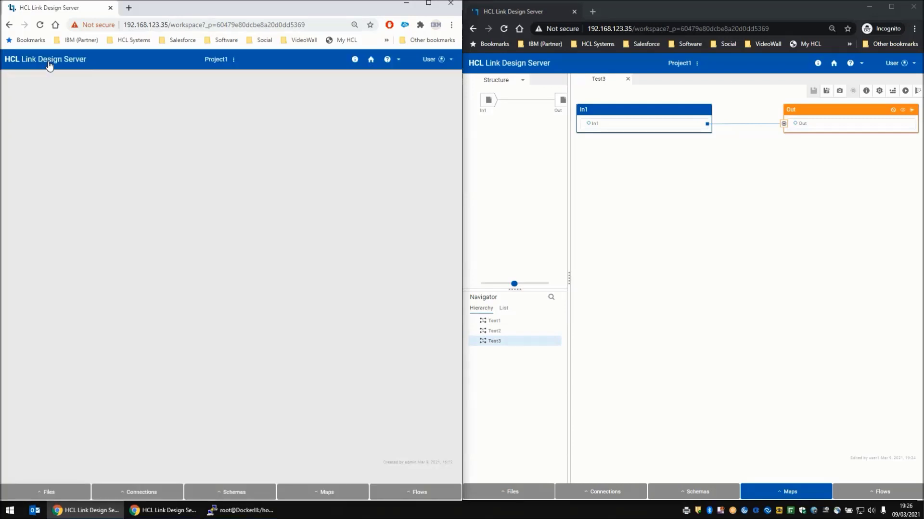
- Reload the first window and open the list of maps
{"action": "left_click", "coordinate": [40, 26]}
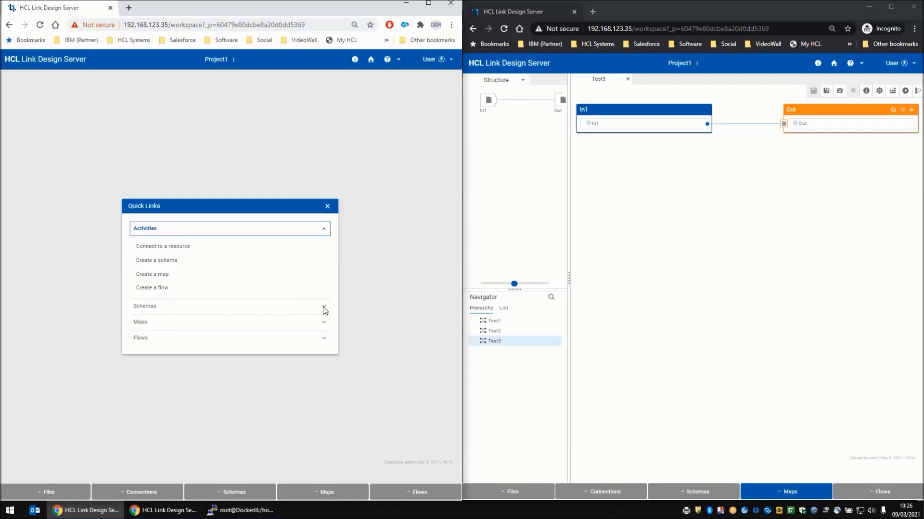
{"action": "left_click", "coordinate": [323, 491]}
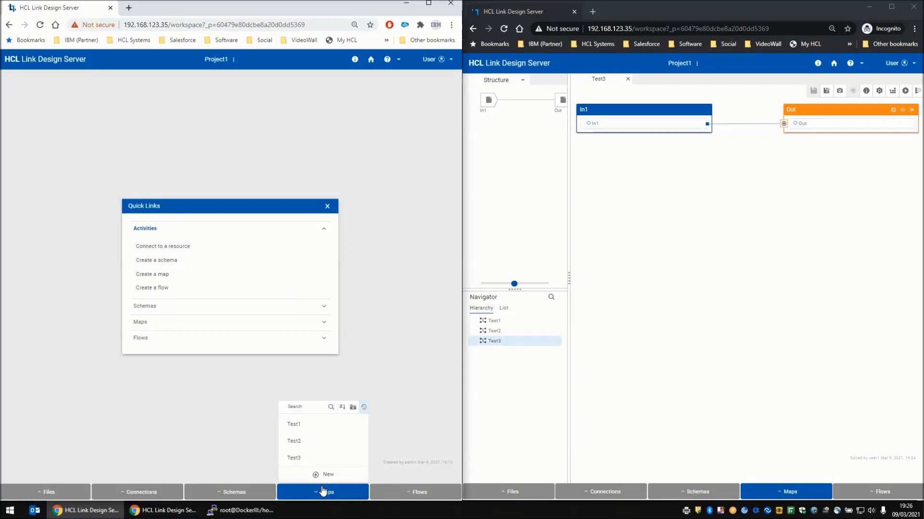